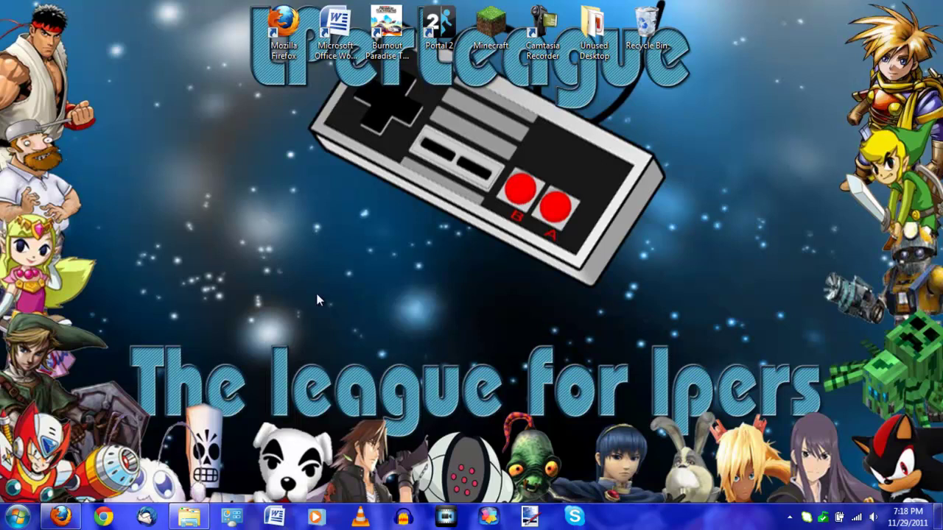
Bring up the Visual Boy Advance folder and load the recent ROM "Pokemon - Yellow Version (UE) [C][!].gbc" in VBA rerecording.
mouse_move(189, 516)
left_click(189, 469)
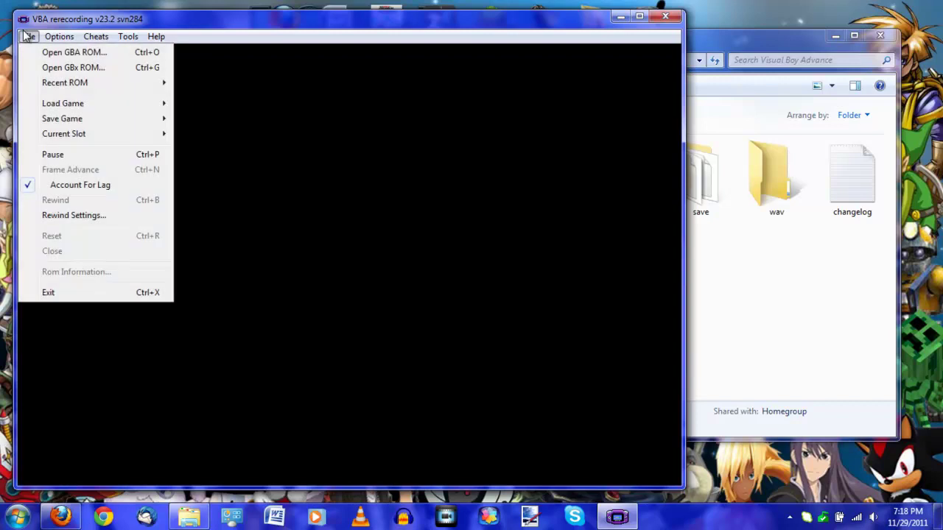
mouse_move(73, 85)
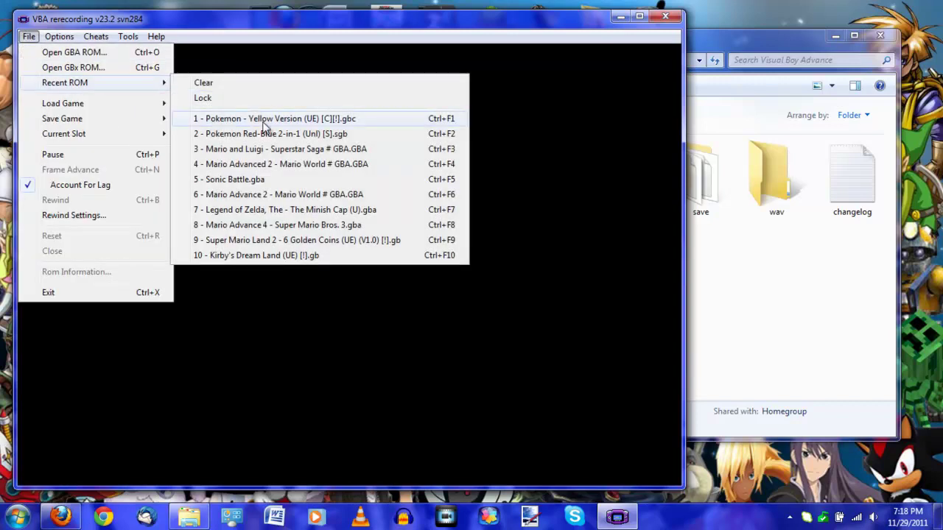
left_click(265, 119)
Start an AVI recording of the game, saved to the Desktop as "Pokemon - Yellow Version Test".
left_click(129, 36)
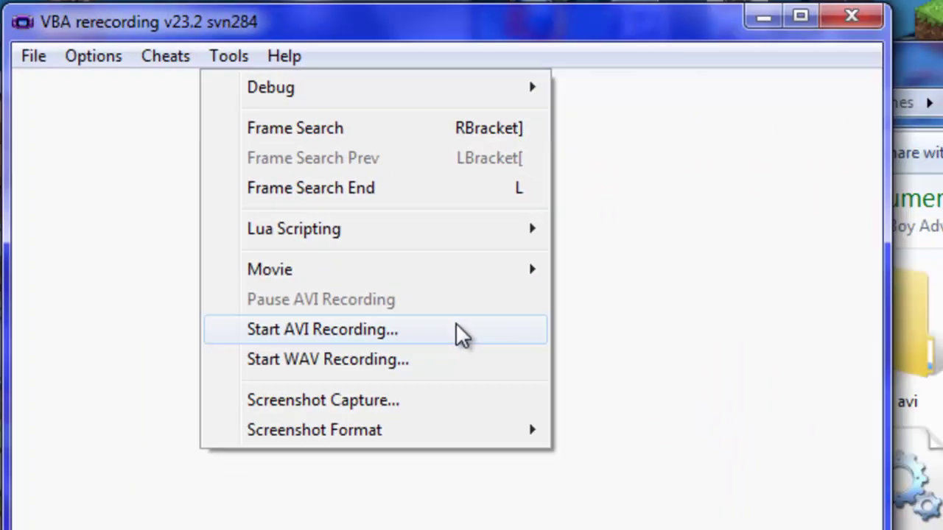
left_click(456, 329)
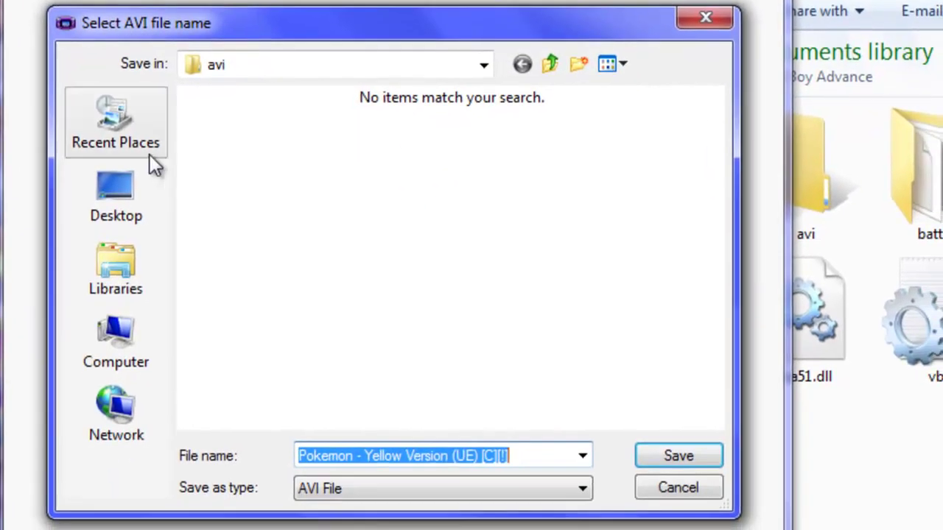
left_click(117, 196)
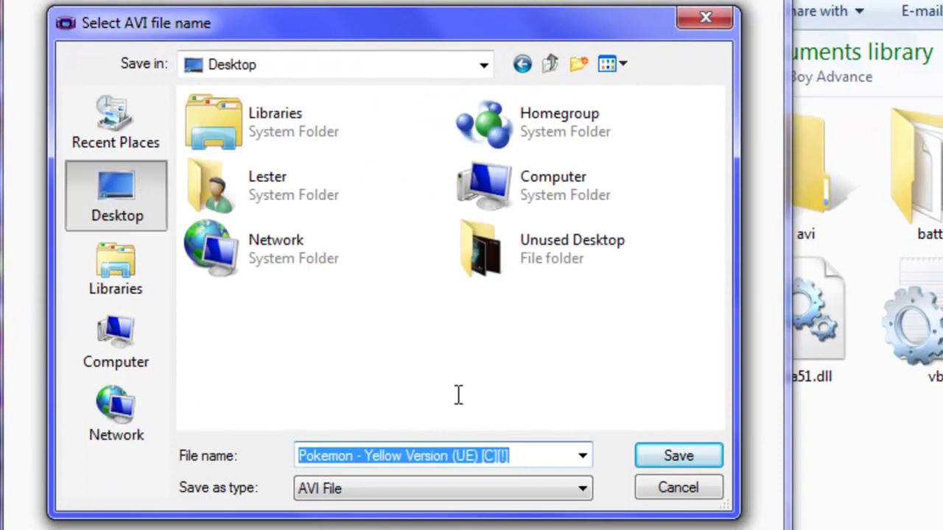
left_click_drag(536, 457, 450, 457)
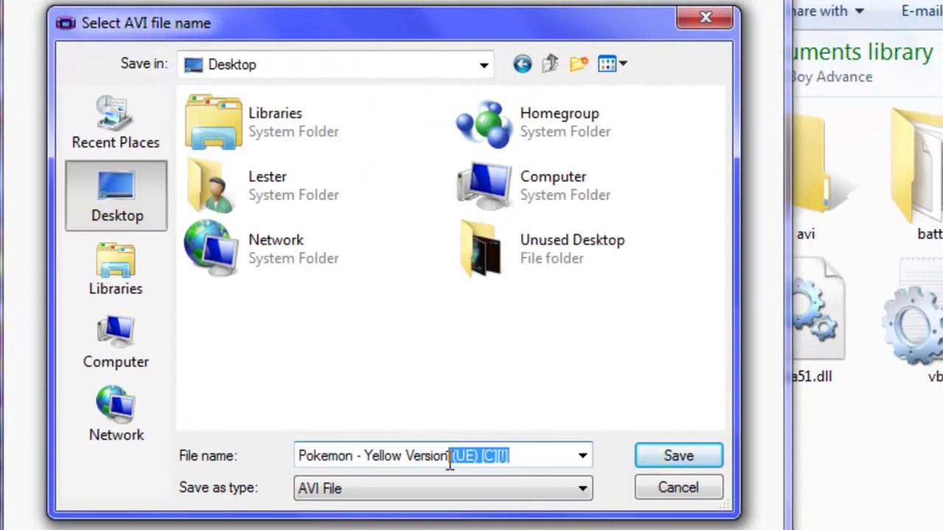
key("BackSpace")
type("Test")
key("Return")
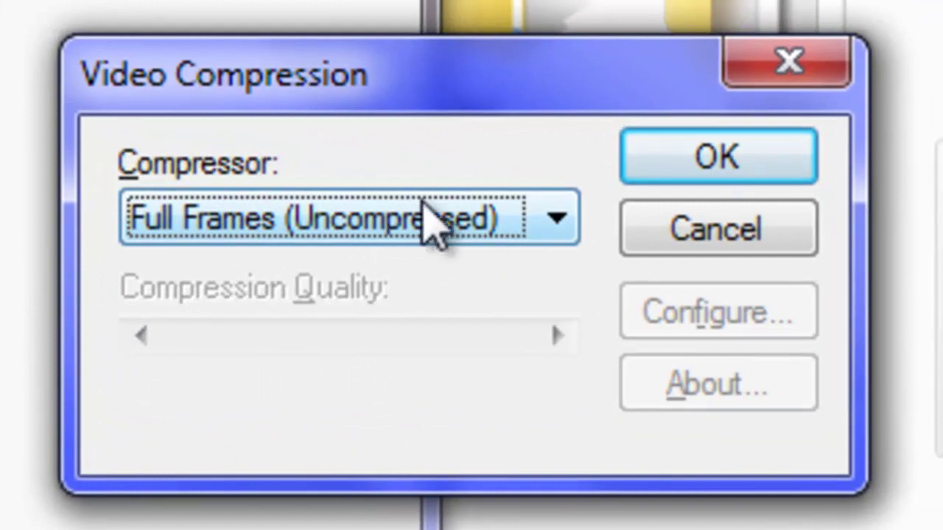
Choose the TechSmith Screen Capture Codec as the recording's video compressor and confirm the compression settings.
left_click(520, 228)
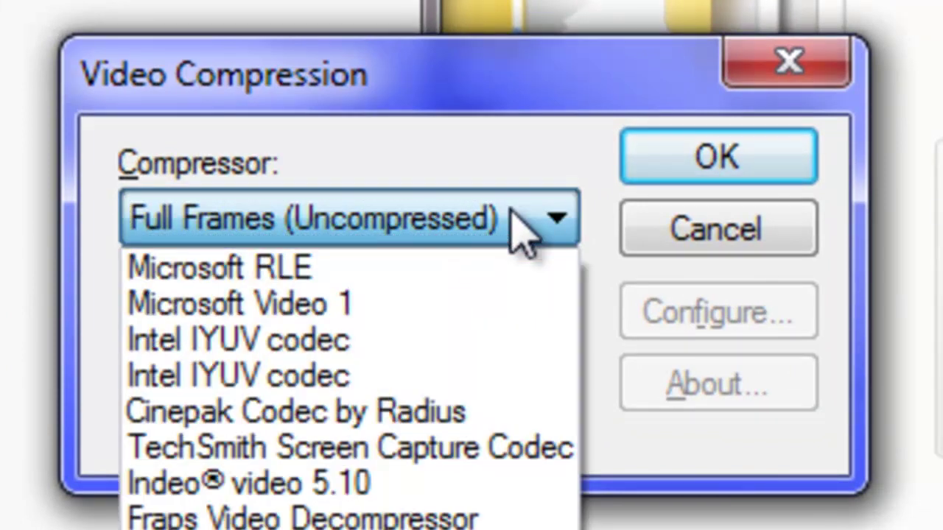
left_click(543, 458)
left_click(472, 235)
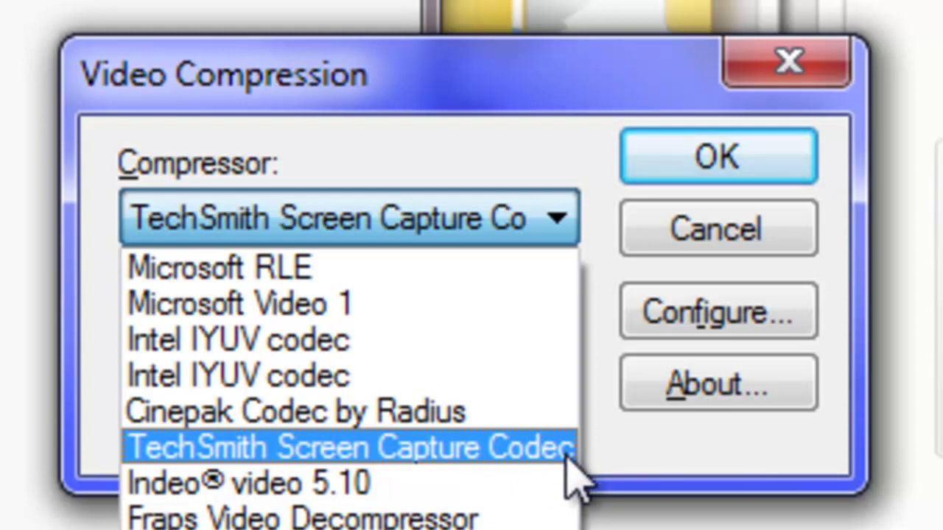
left_click(525, 310)
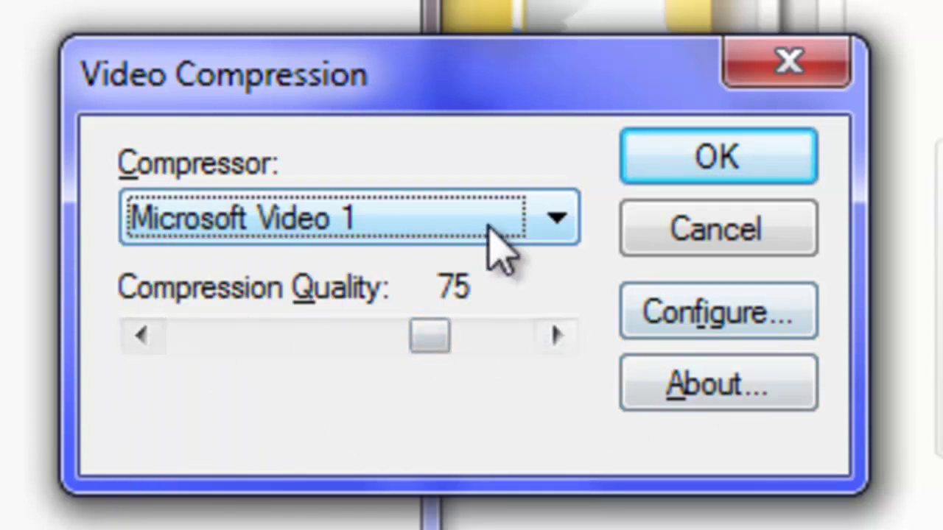
left_click(490, 225)
left_click(523, 449)
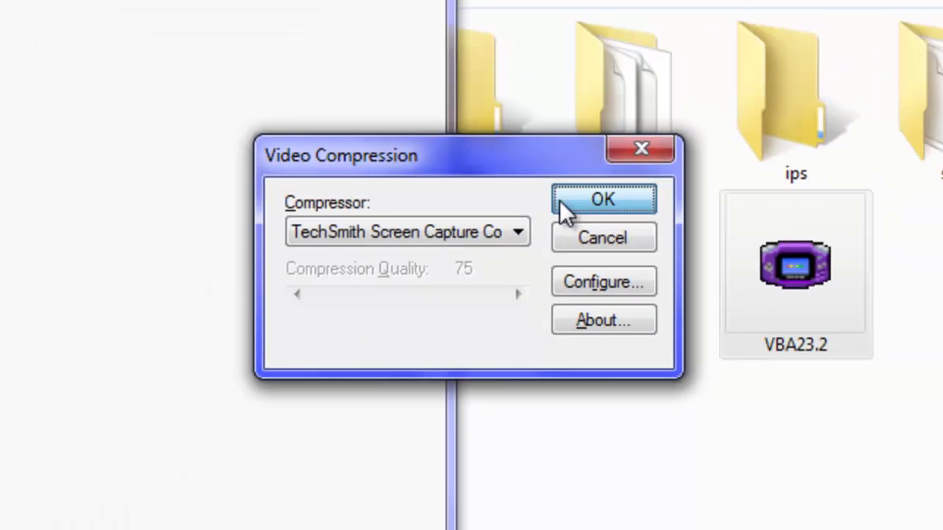
left_click(641, 170)
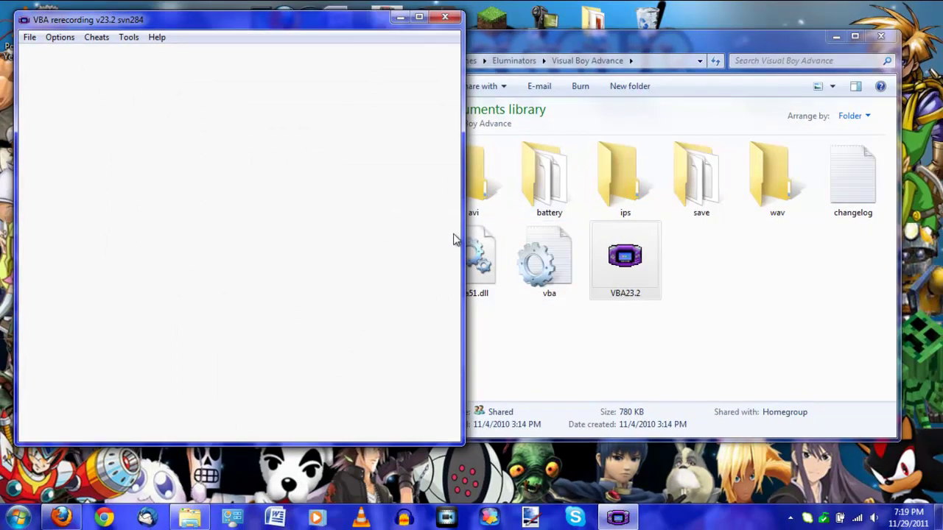
Minimize the folder window and continue the saved Pokemon Yellow game from its title screen.
left_click(835, 37)
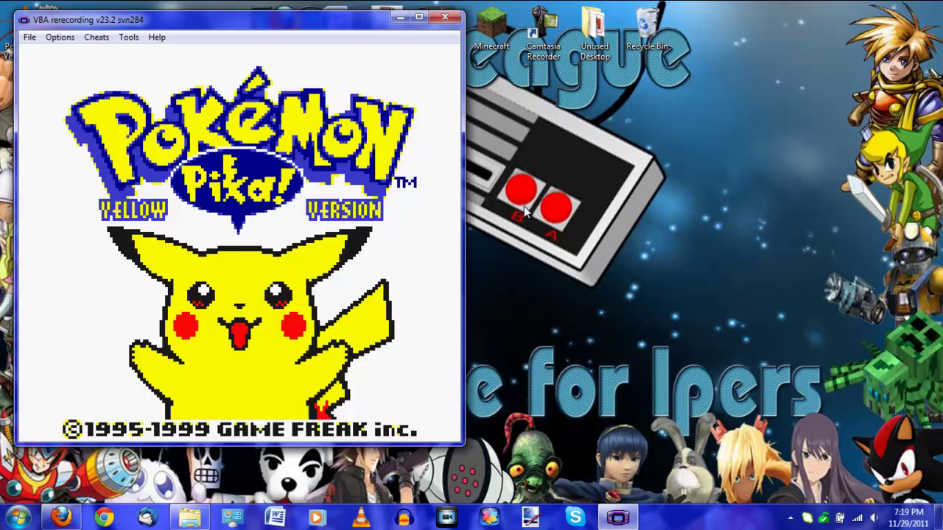
key("Return")
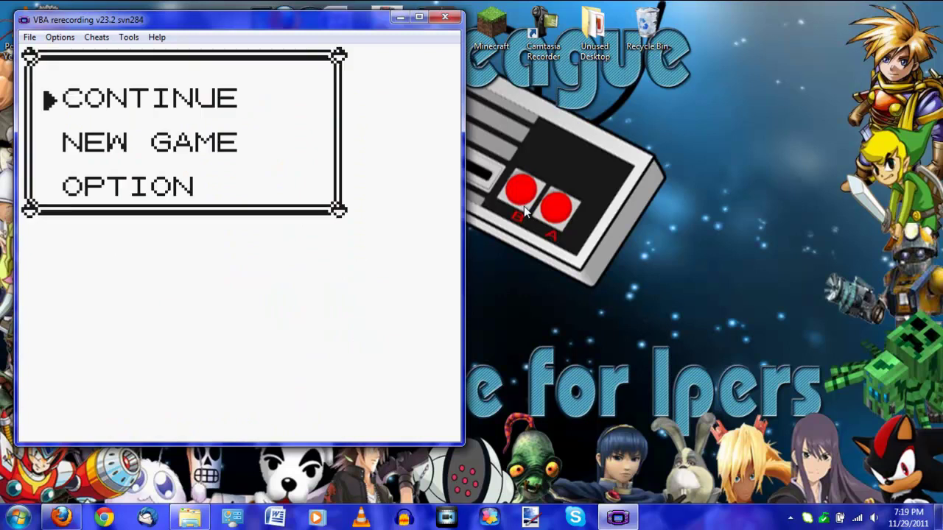
key("x")
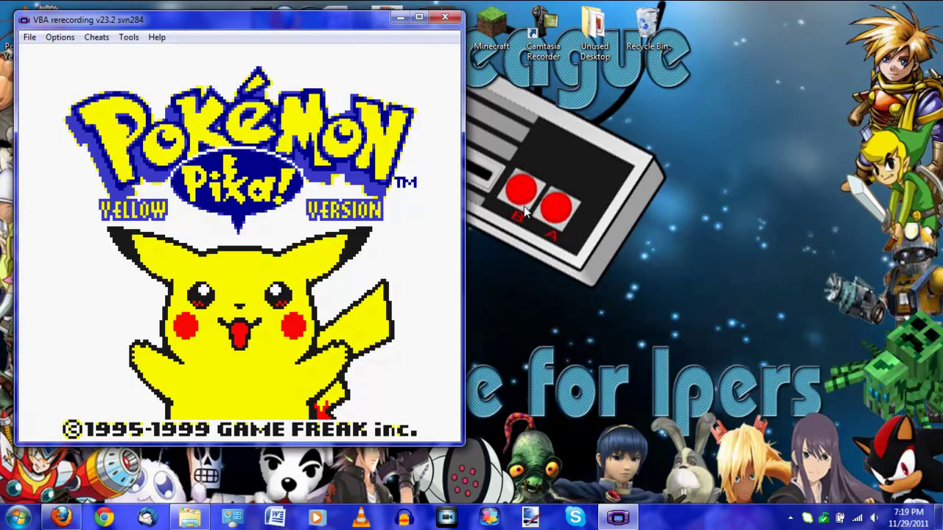
key("Return")
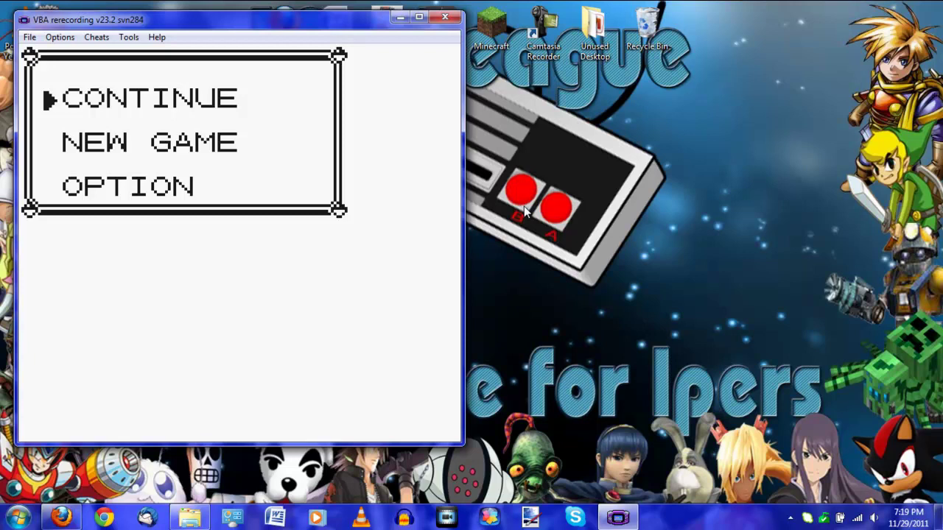
key("Return")
key("Return")
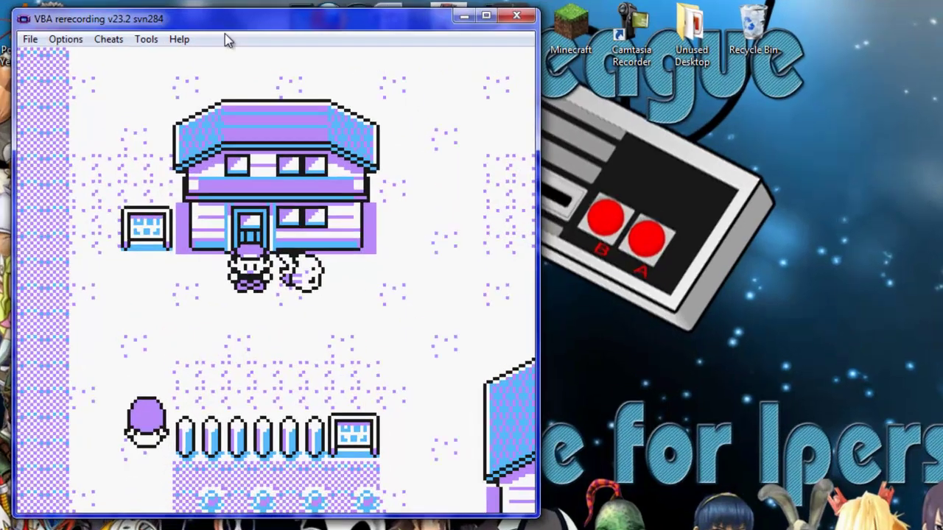
Stop the AVI recording of the Pokemon Yellow game.
left_click(101, 38)
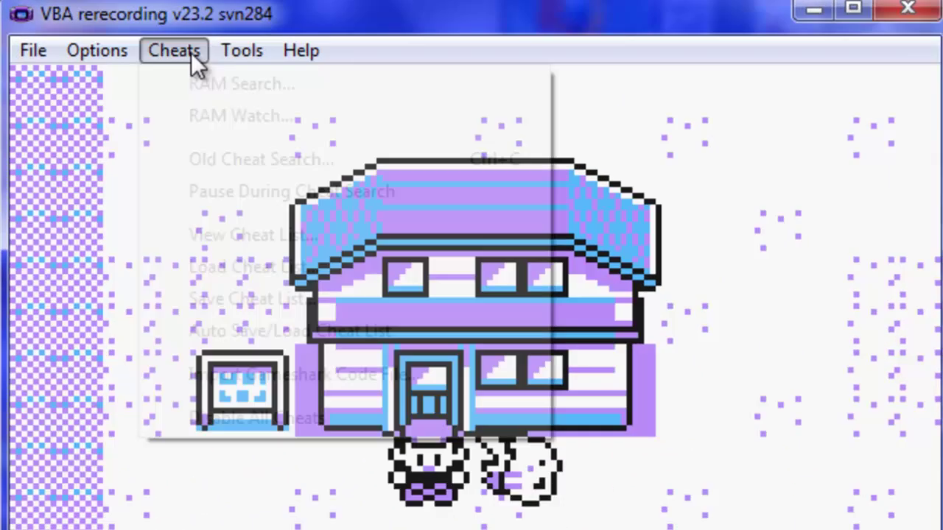
mouse_move(243, 50)
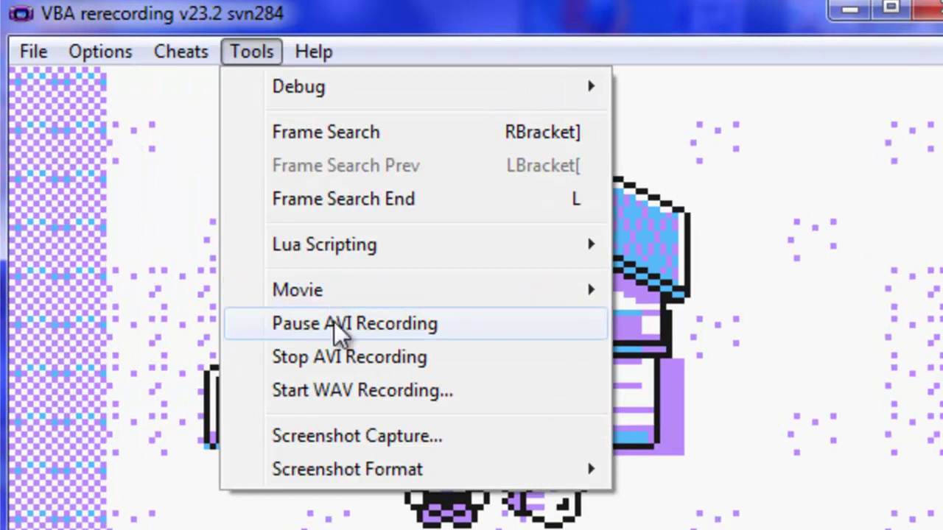
left_click(366, 369)
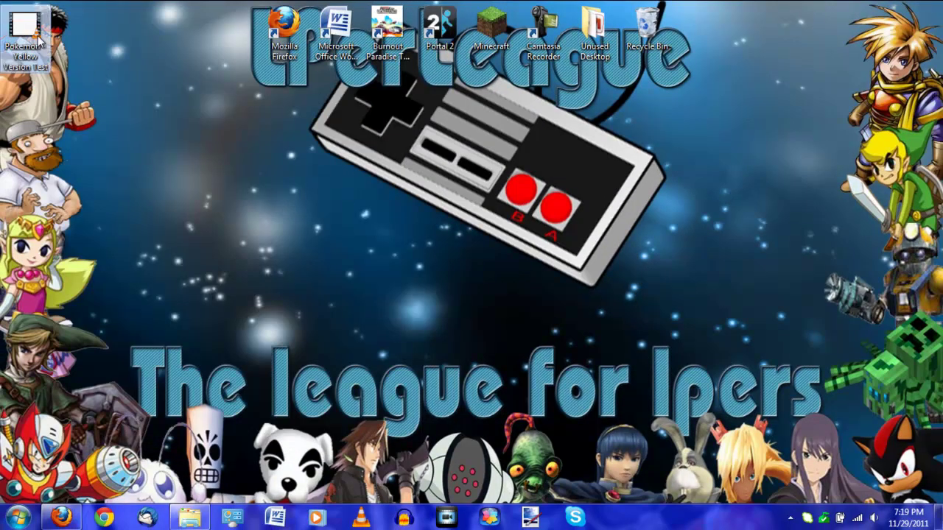
Play the recorded "Pokemon - Yellow Version Test" video from the desktop in a maximized player, and close the player.
right_click(36, 32)
left_click(125, 106)
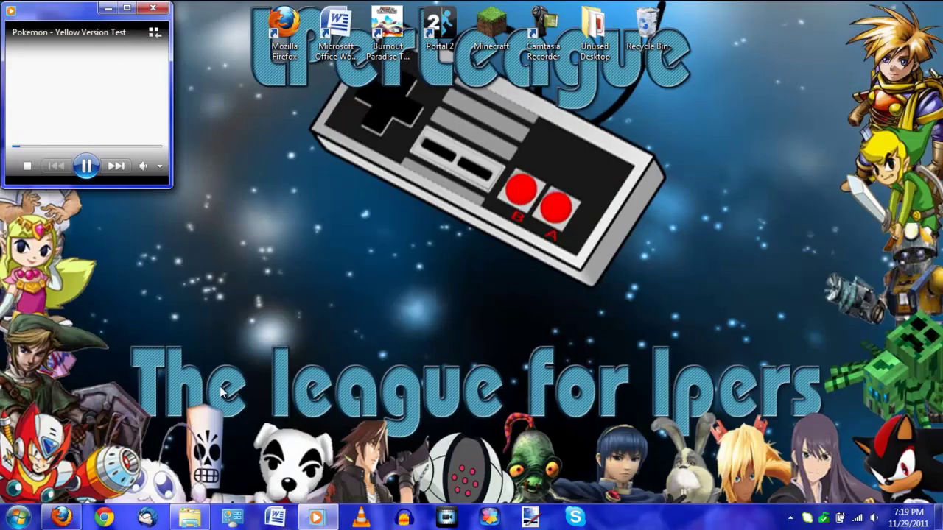
left_click(126, 8)
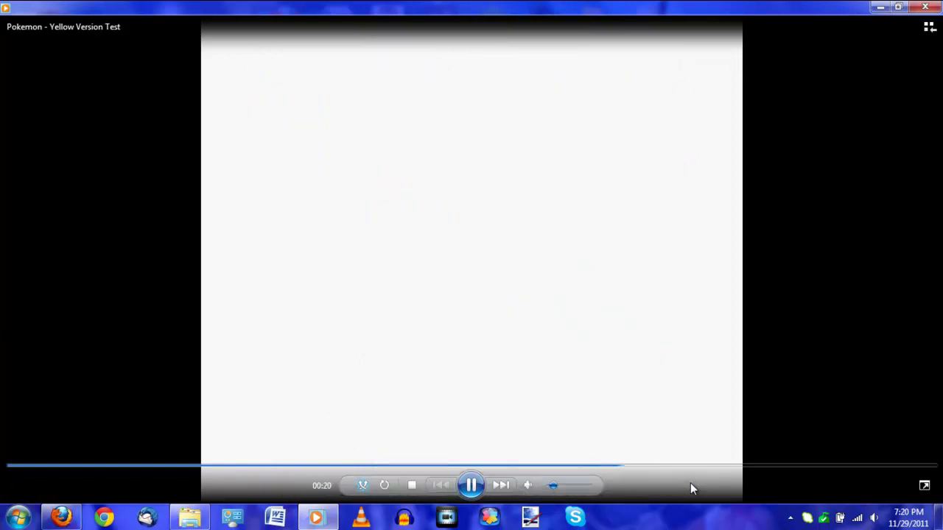
left_click(934, 6)
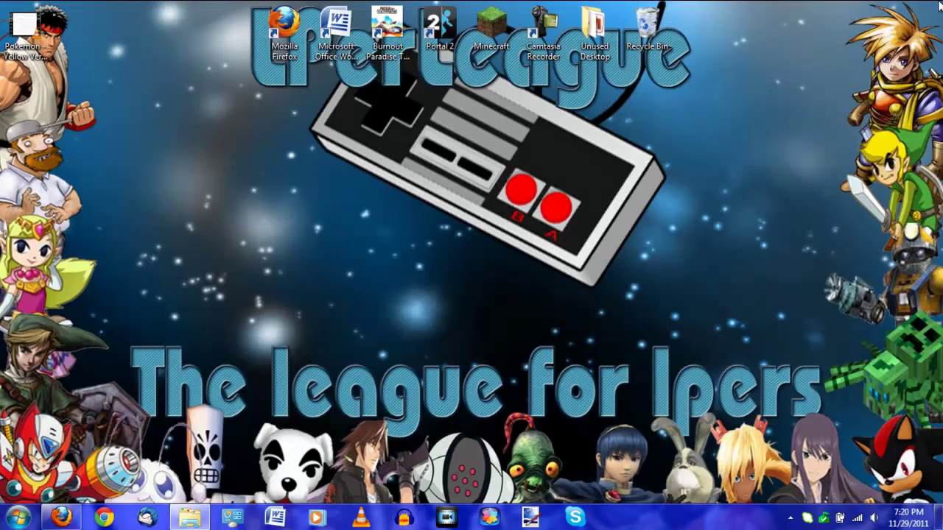
Delete the test video from the desktop and permanently empty the Recycle Bin.
left_click(27, 25)
left_click_drag(27, 26, 652, 29)
right_click(659, 29)
left_click(708, 53)
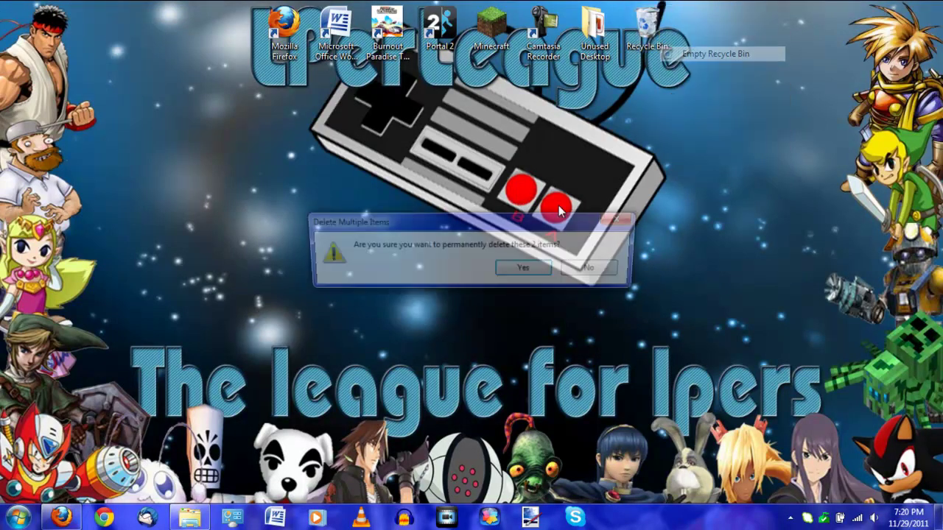
left_click(514, 270)
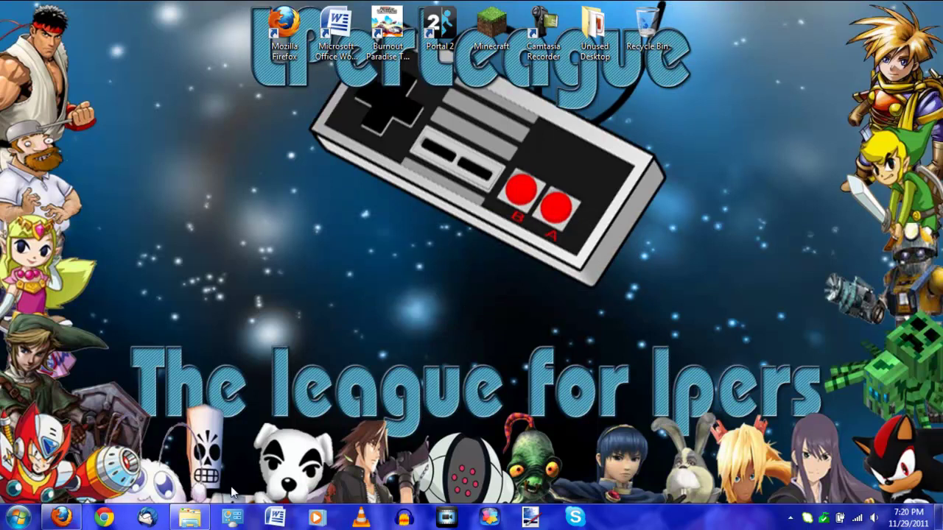
Go to the FCEUX folder inside Eluminators and launch the fceux emulator.
left_click(188, 463)
left_click(324, 65)
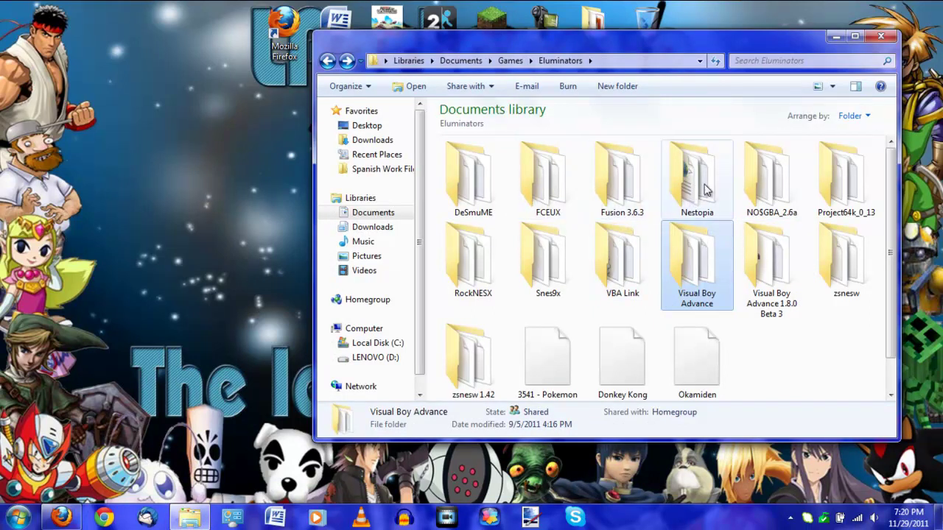
double_click(542, 171)
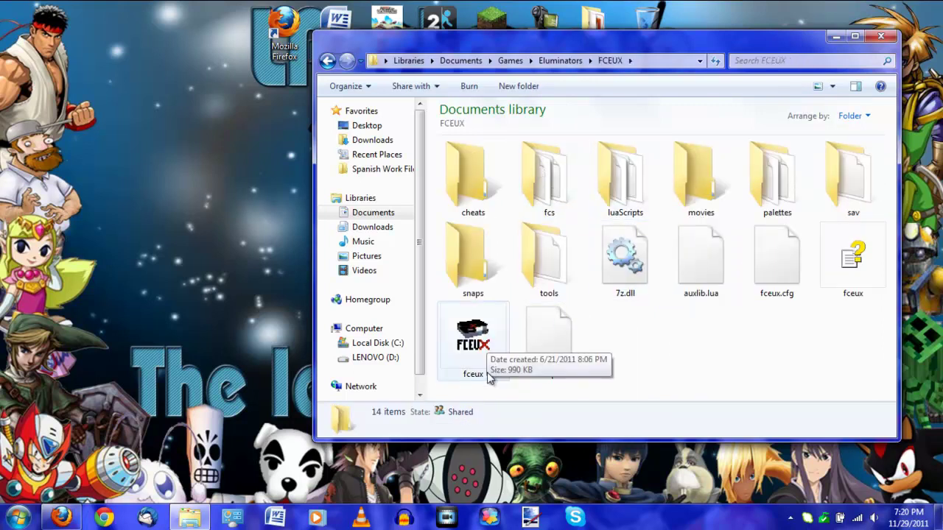
left_click(485, 335)
double_click(496, 355)
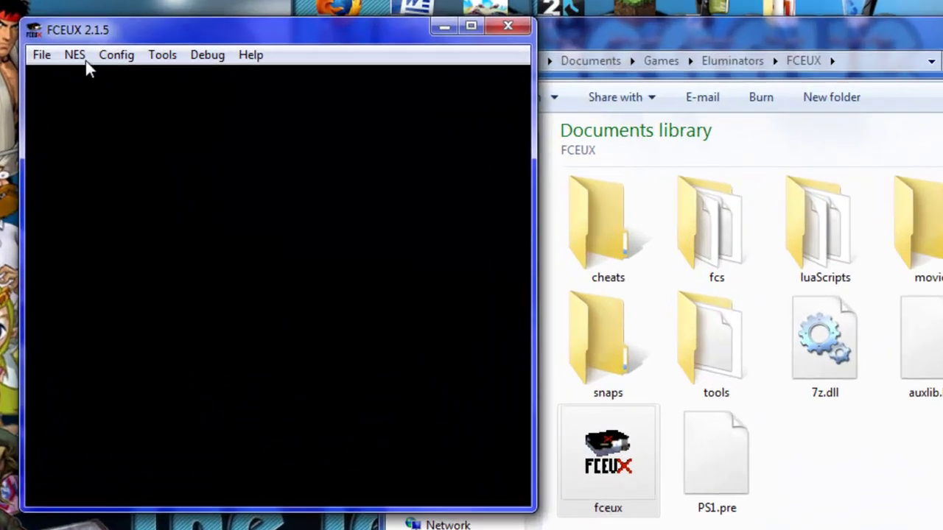
Load the recently used ROM "Contra (U) [!].nes" in FCEUX.
left_click(78, 56)
mouse_move(72, 129)
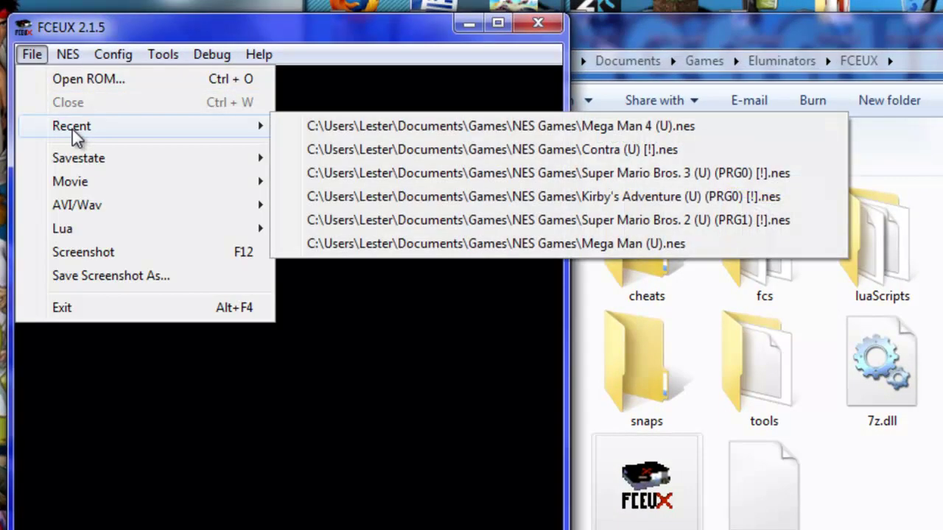
left_click(483, 149)
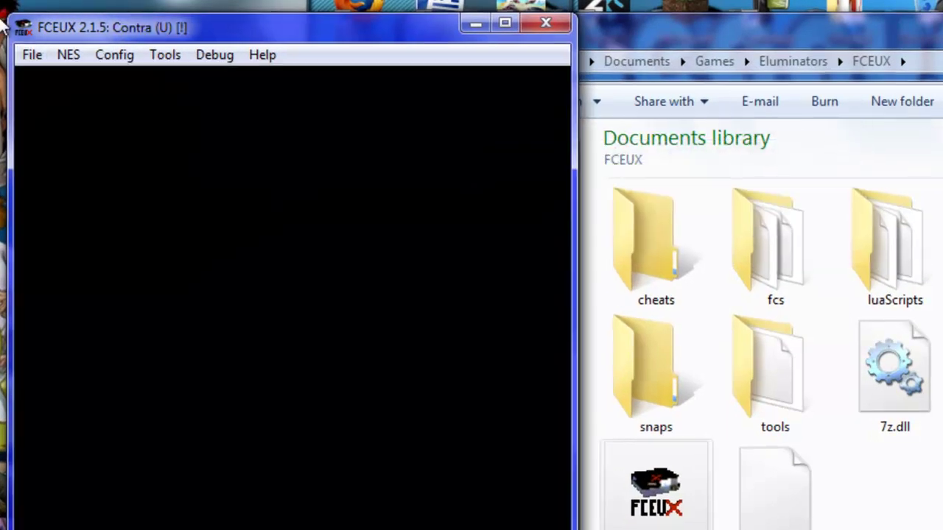
Start an AVI recording of the game to the desktop as "Contra (U) [!]", view the available video compressors, and dismiss the compression dialog.
left_click(126, 54)
mouse_move(163, 54)
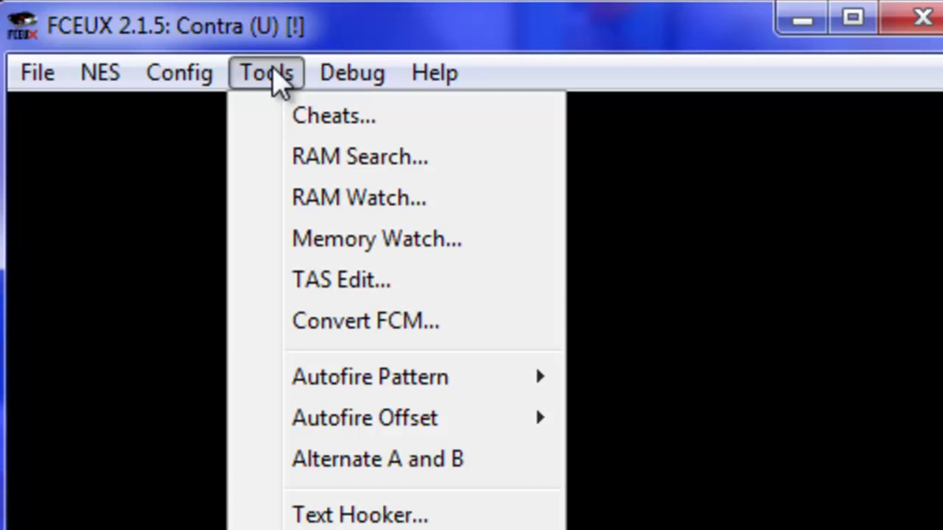
mouse_move(59, 84)
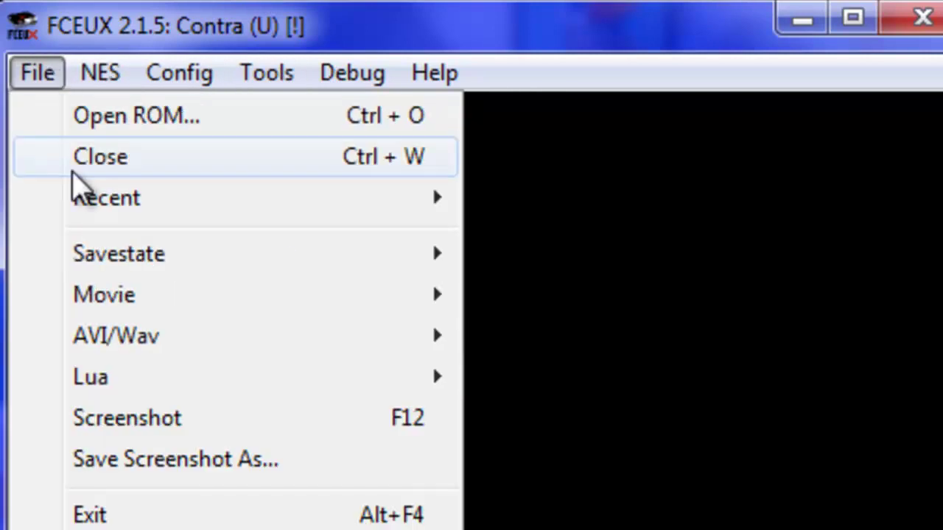
mouse_move(164, 333)
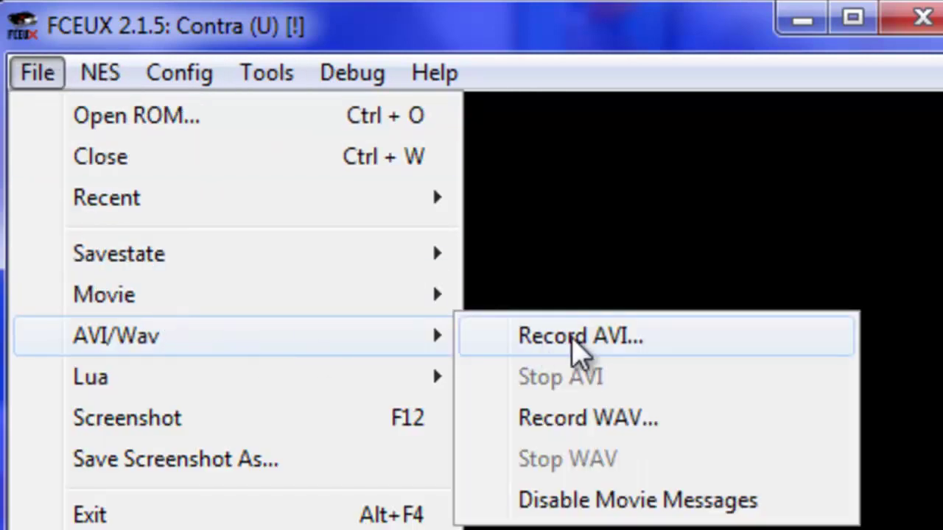
left_click(572, 341)
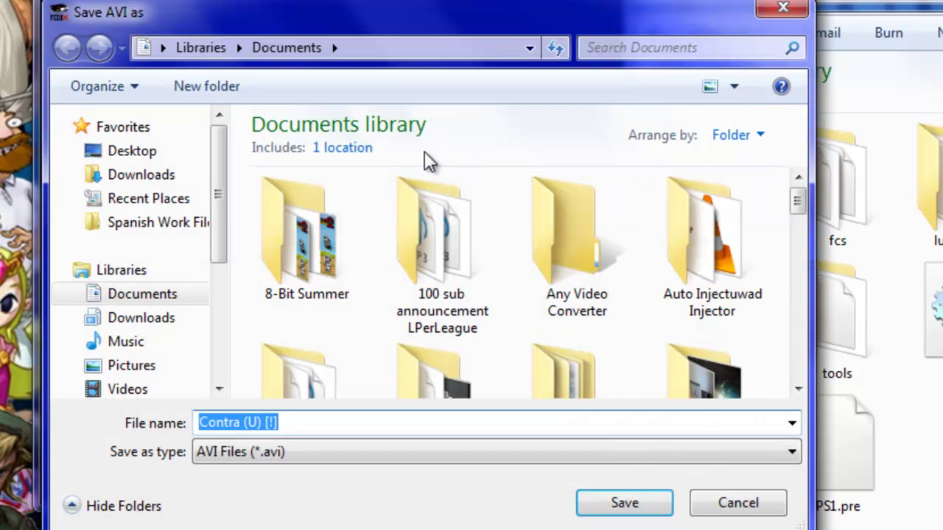
left_click(121, 154)
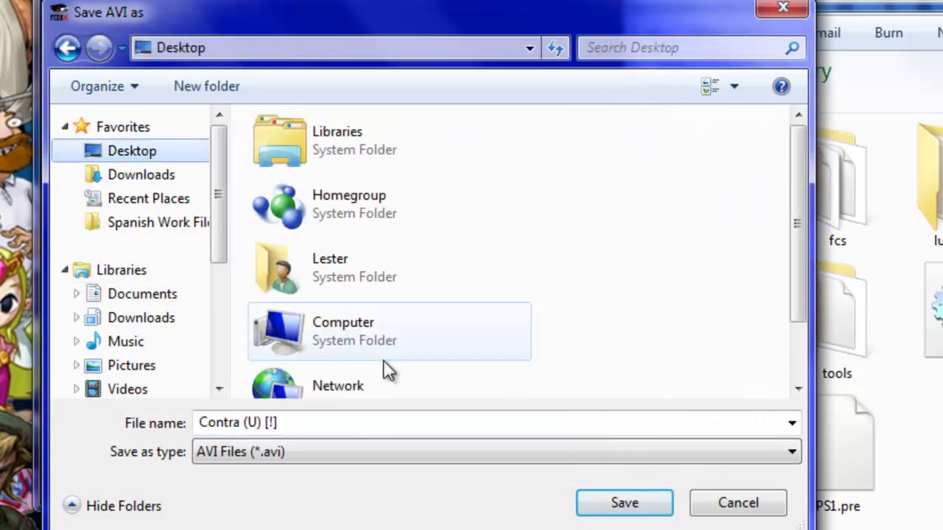
left_click(640, 502)
left_click(338, 192)
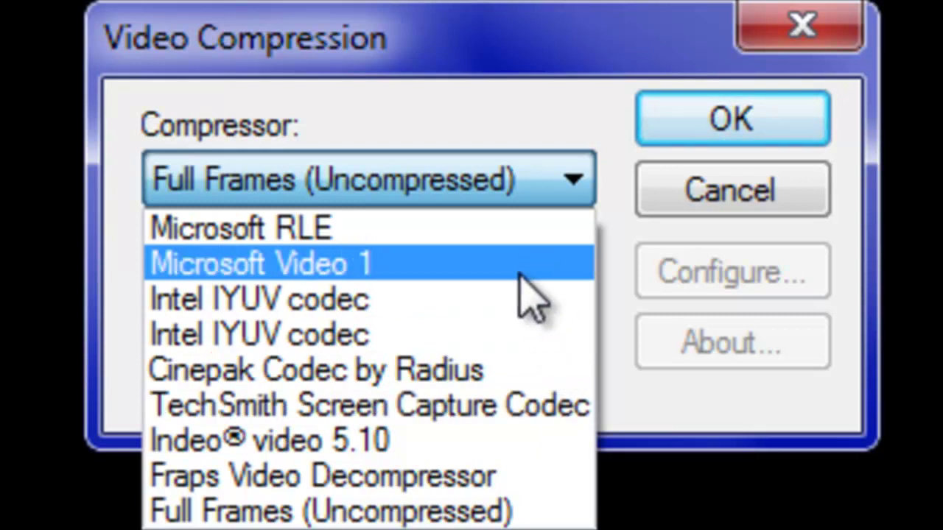
left_click(641, 197)
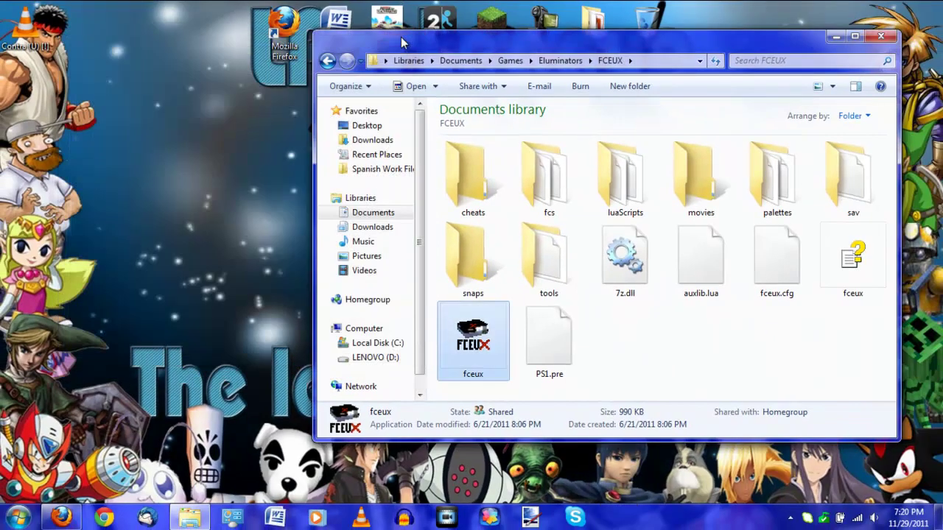
Go to the zsnesw folder inside Eluminators, launch the zsnesw emulator, and minimize the folder window behind it.
left_click(328, 62)
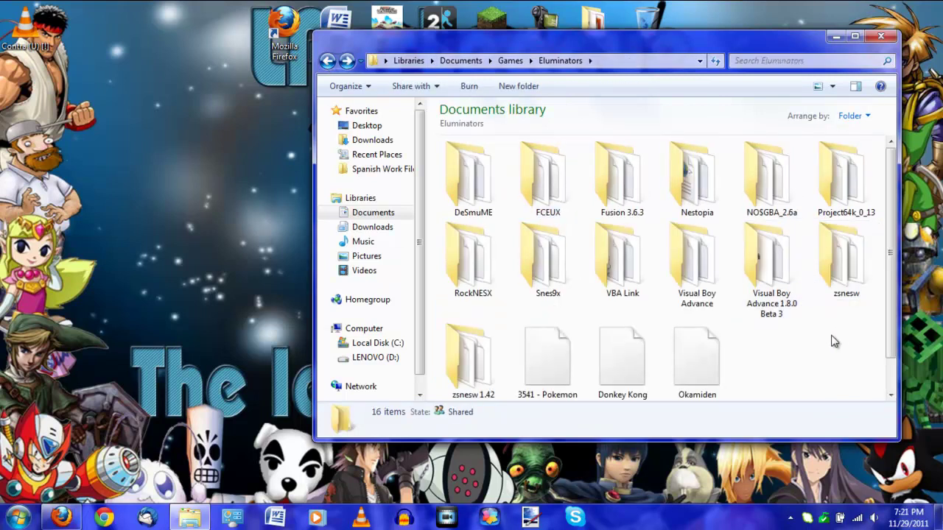
double_click(846, 258)
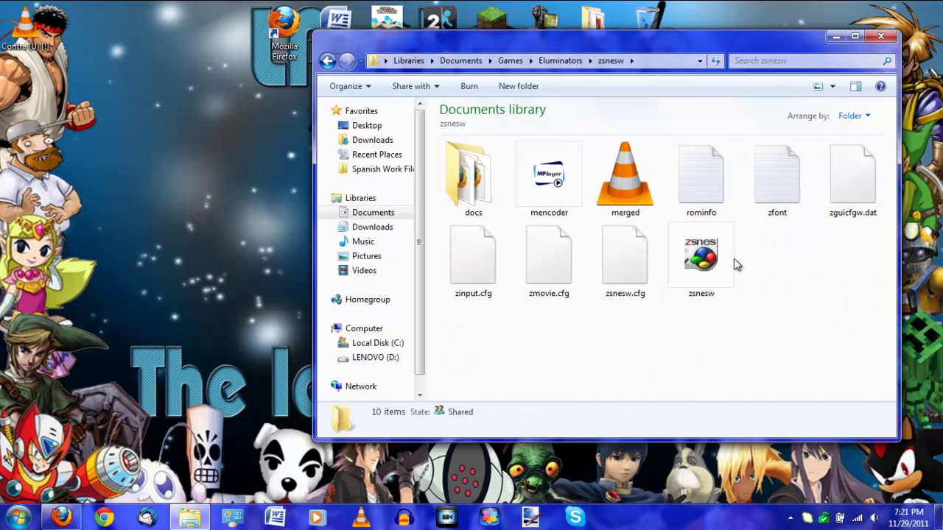
left_click(734, 265)
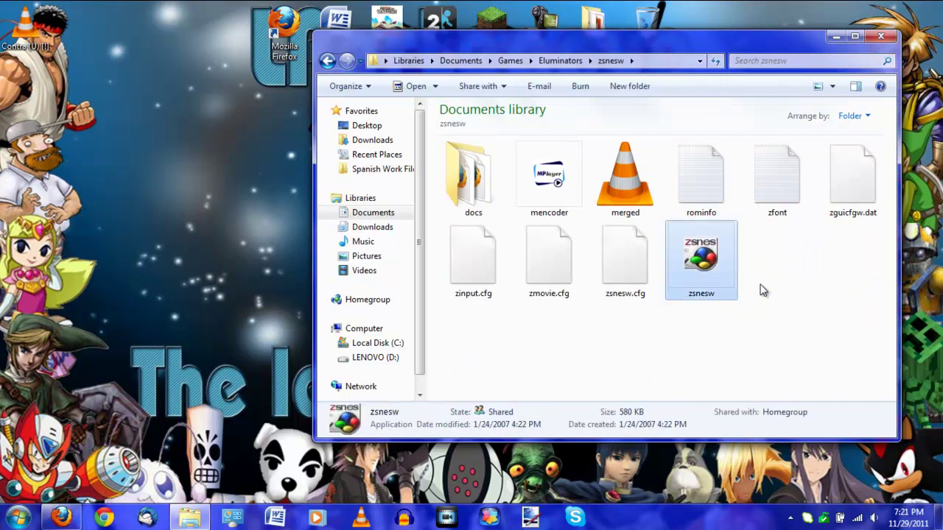
double_click(712, 272)
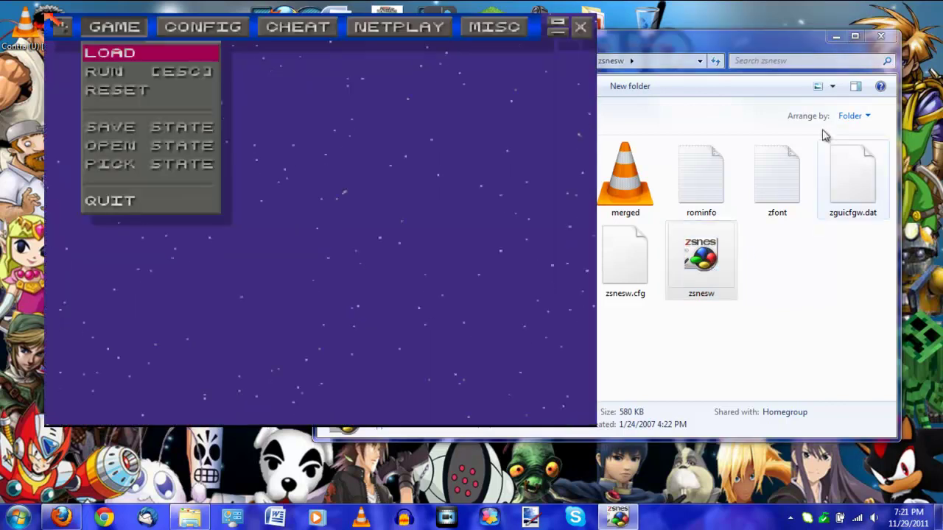
left_click(835, 38)
left_click(834, 36)
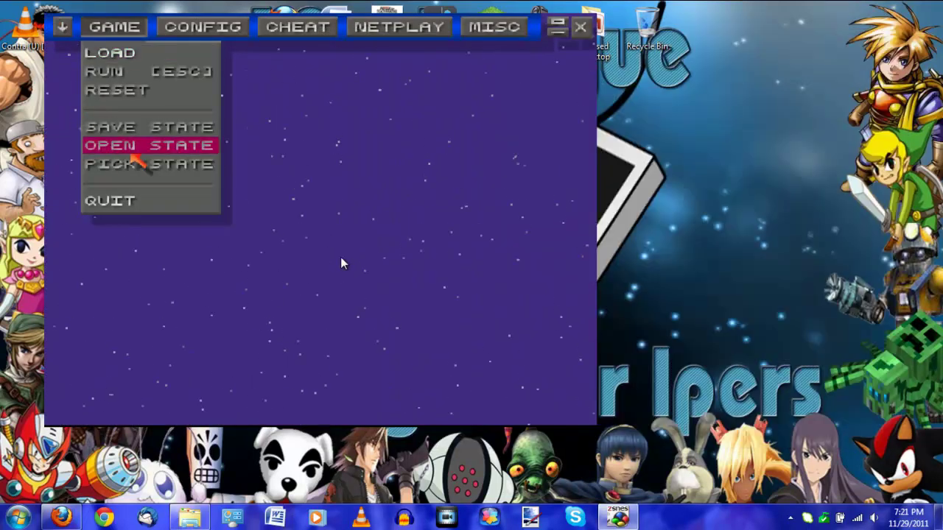
left_click(375, 246)
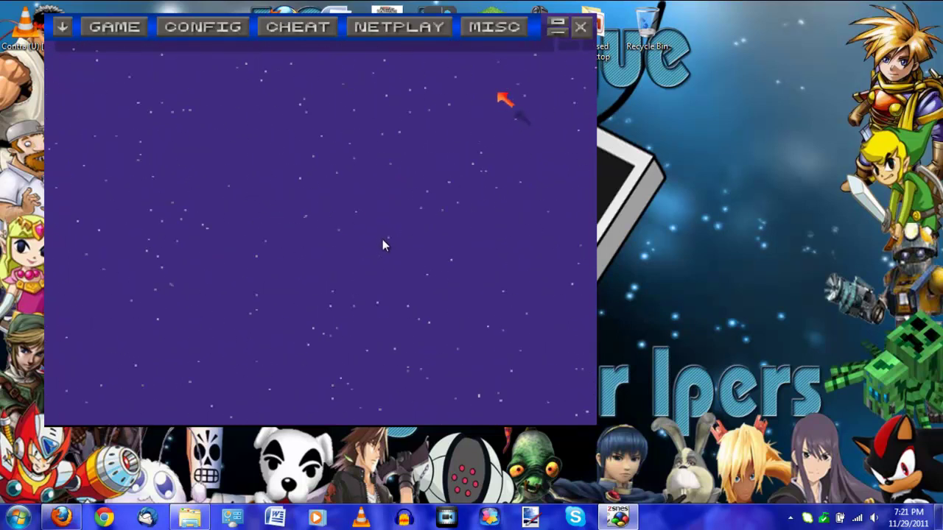
Bring up the running Camtasia recorder, look through its tools for the recording options, and minimize the recorder.
left_click(791, 518)
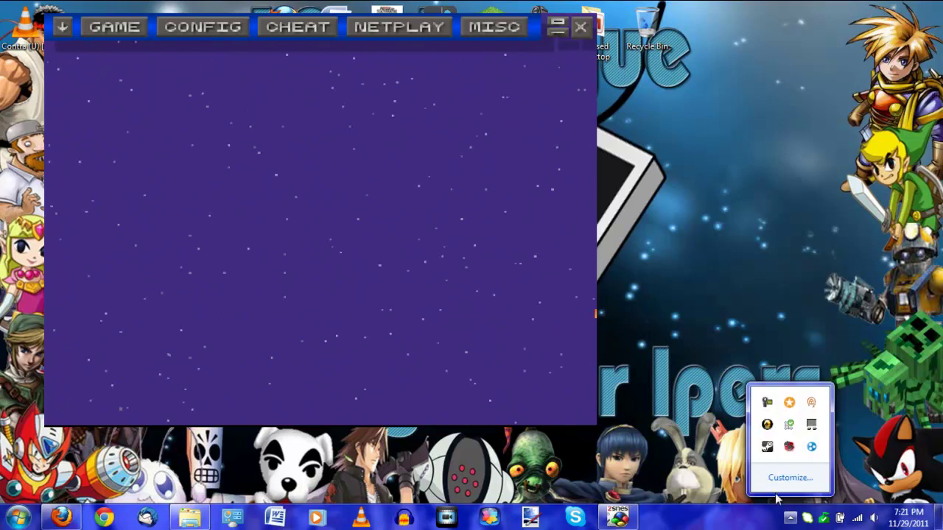
left_click(766, 403)
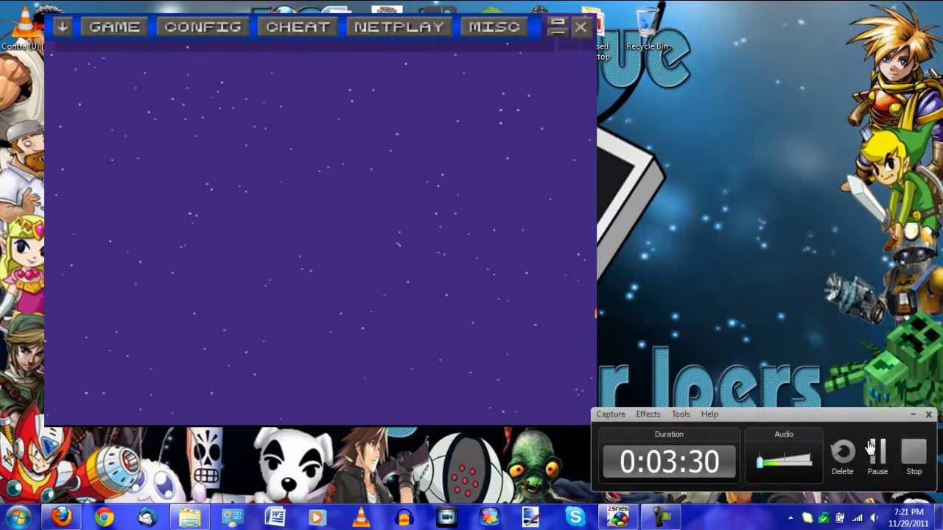
left_click(684, 415)
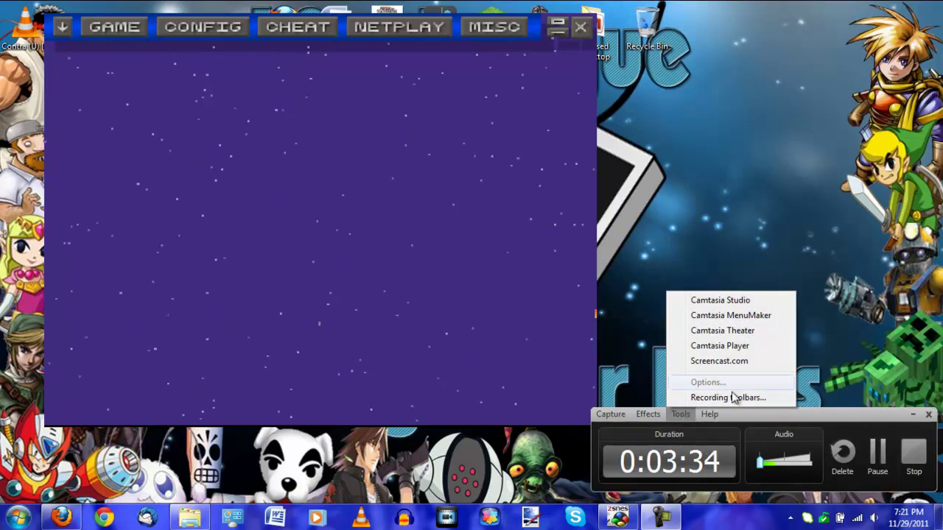
left_click(757, 417)
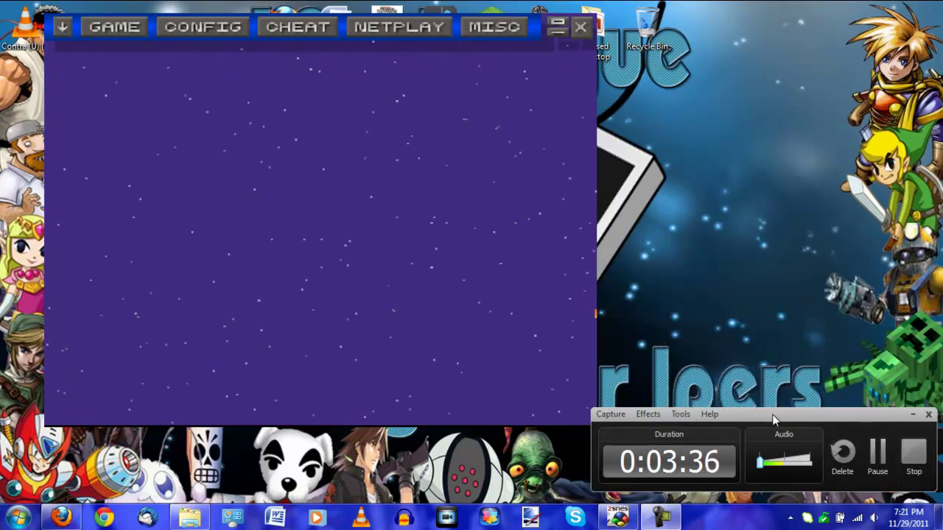
left_click(912, 415)
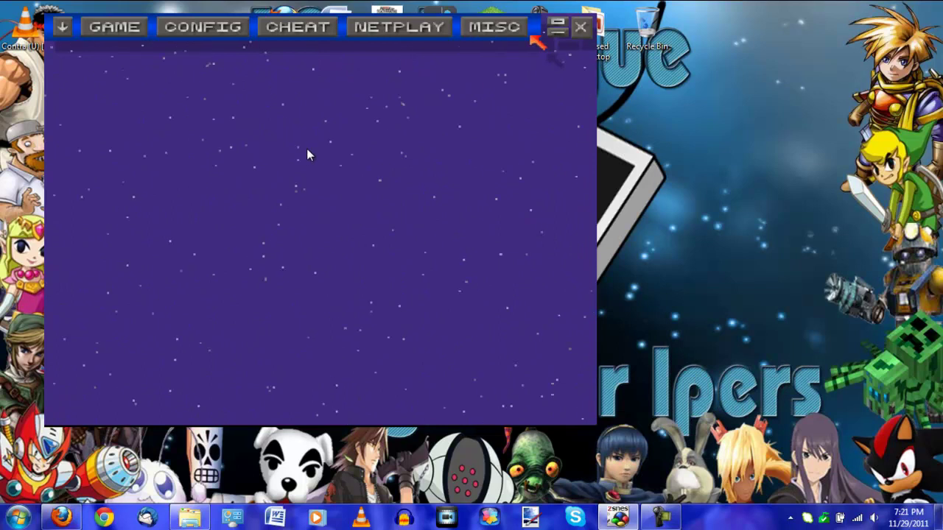
left_click(115, 27)
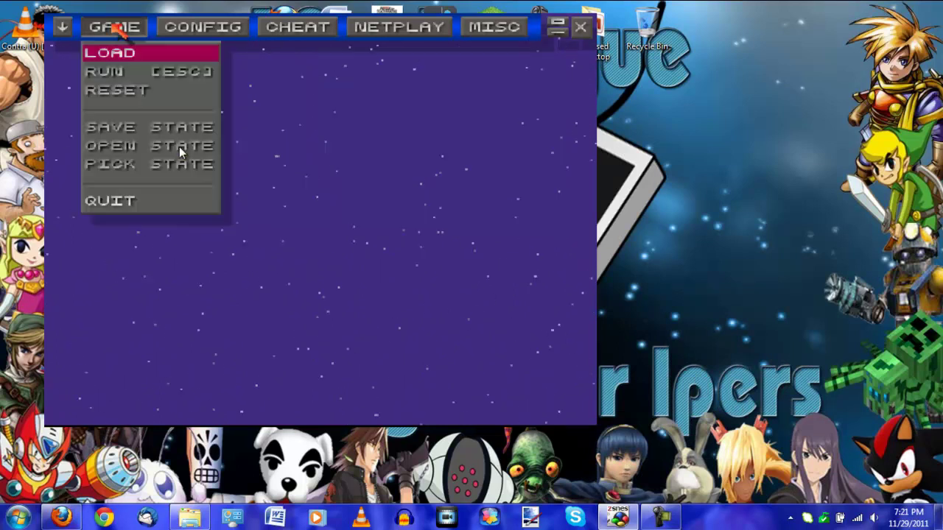
left_click(193, 194)
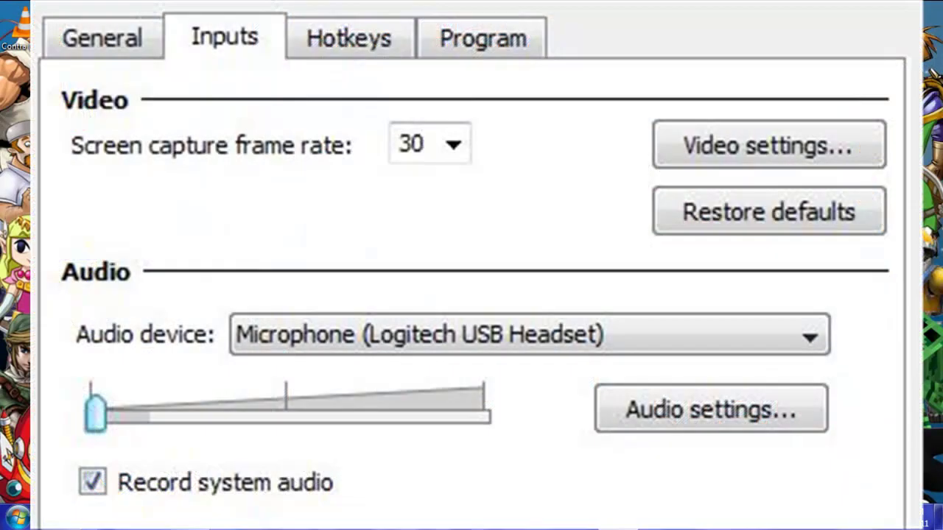